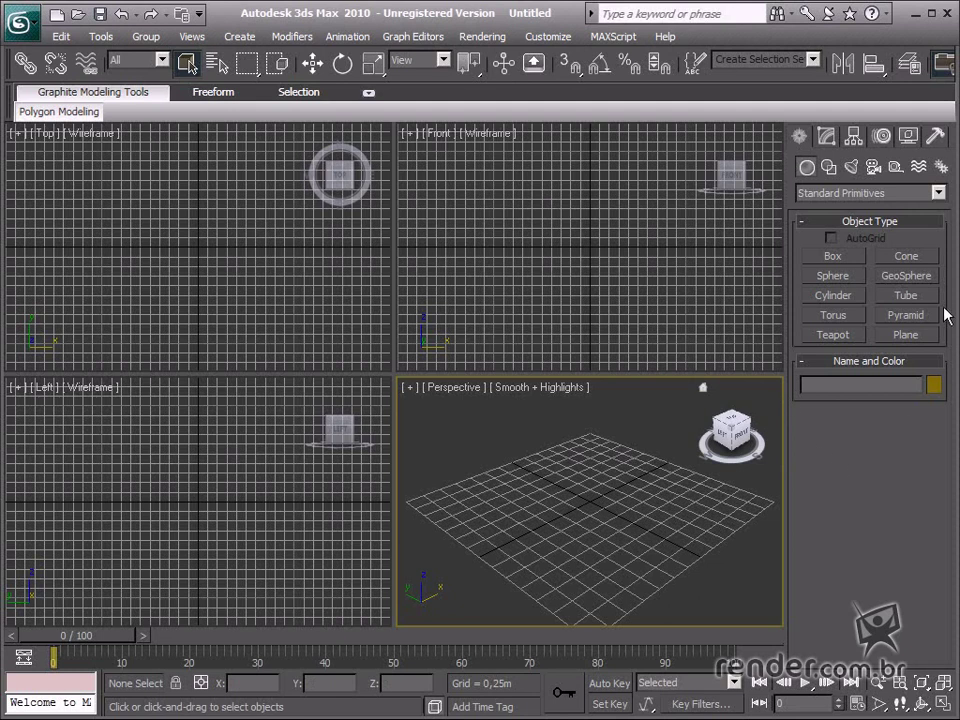
Keep Splines as the shape category in the Shapes panel and reopen the category list
{"action": "left_click", "coordinate": [828, 168]}
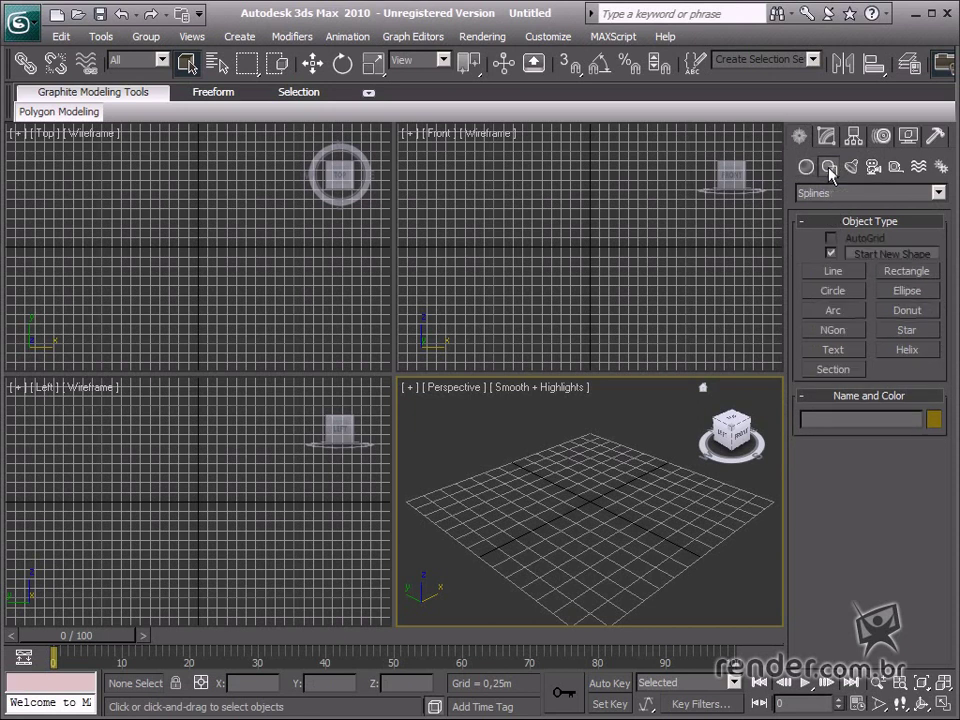
{"action": "left_click", "coordinate": [939, 194]}
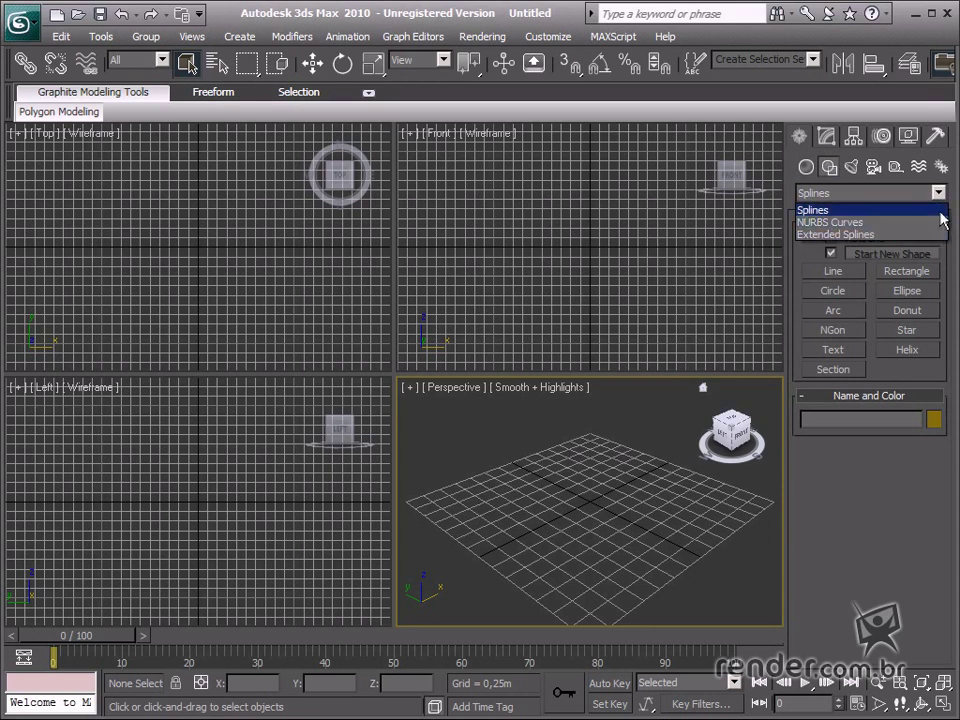
{"action": "left_click", "coordinate": [943, 212]}
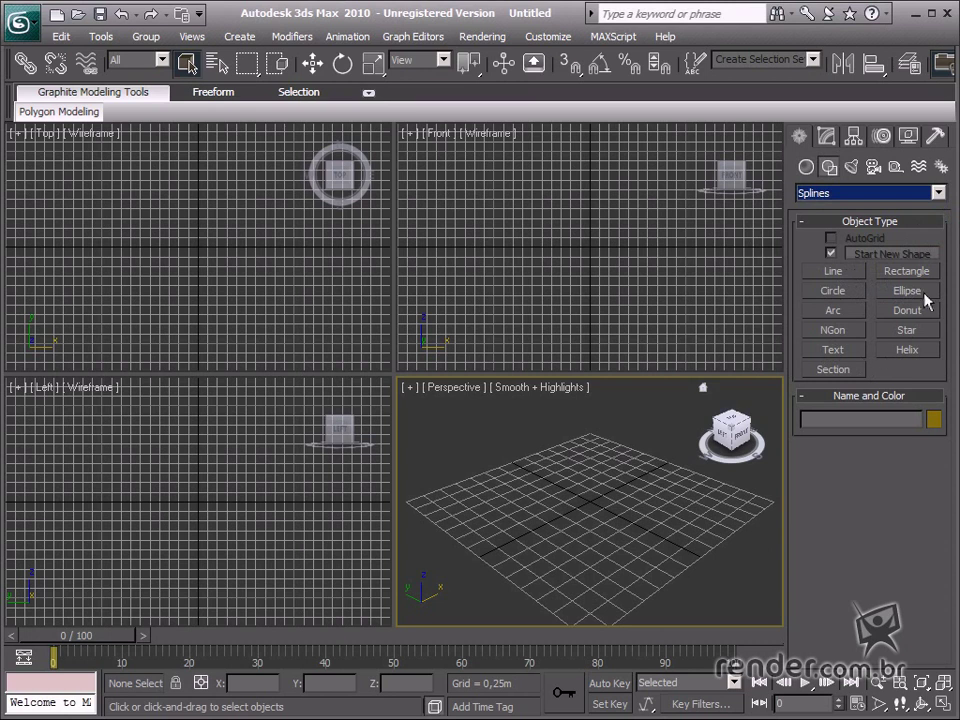
{"action": "left_click", "coordinate": [938, 193]}
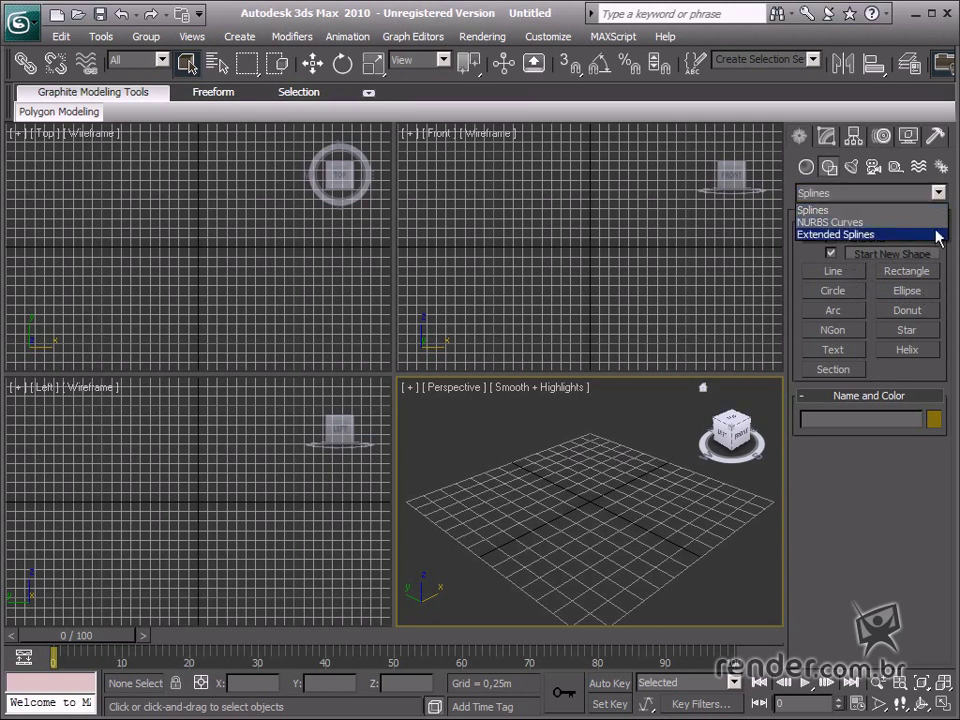
Switch to Extended Splines and draw a walled rectangle WRectangle01 in the Perspective view
{"action": "left_click", "coordinate": [938, 236]}
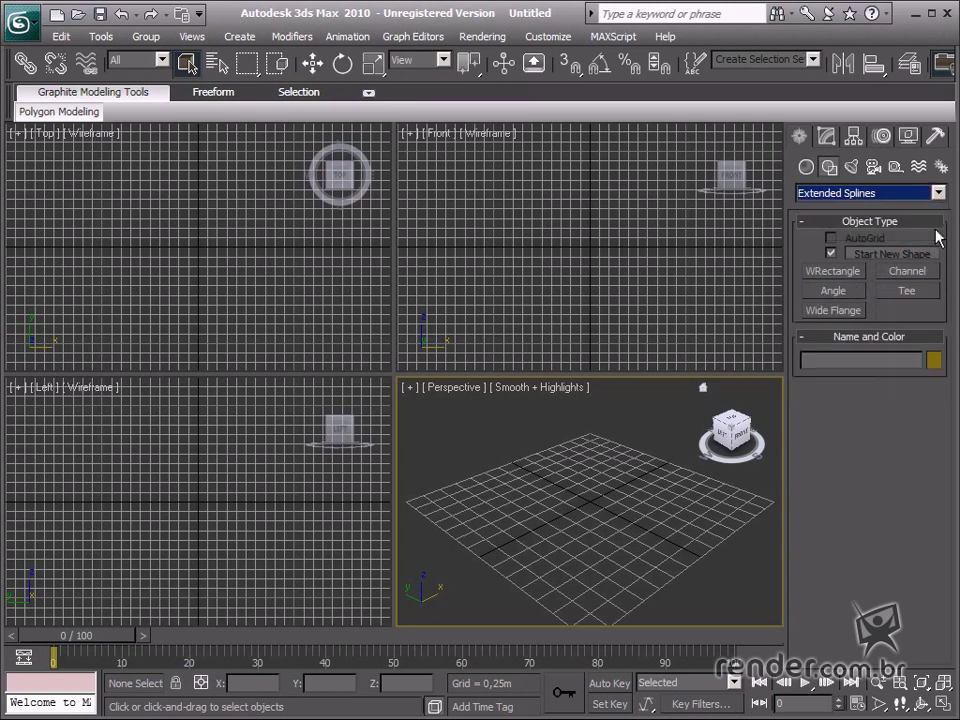
{"action": "left_click", "coordinate": [856, 274]}
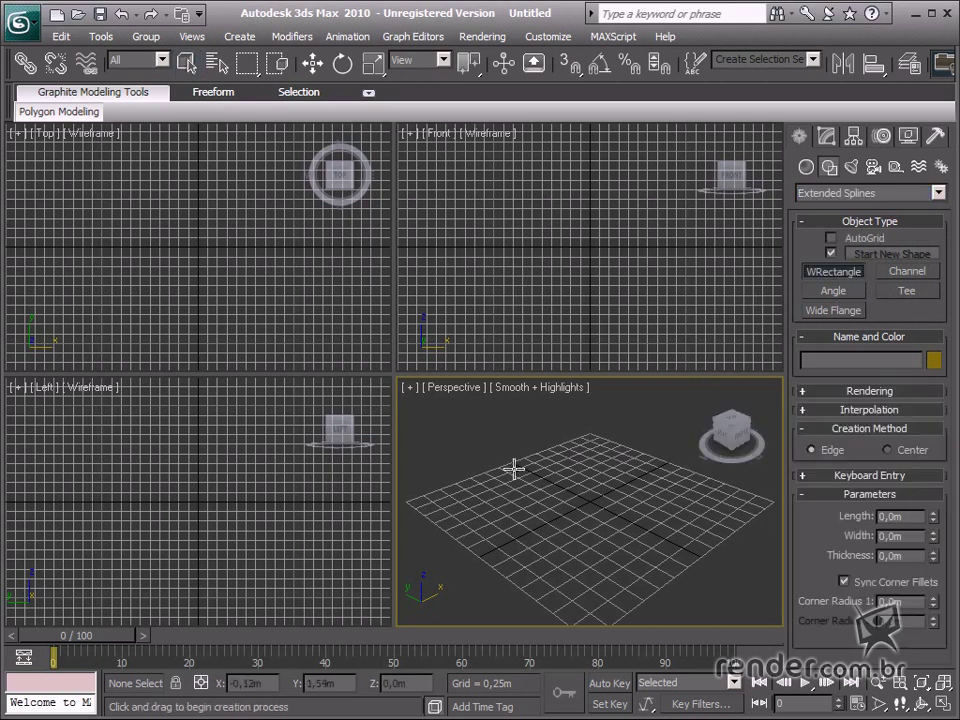
{"action": "left_click_drag", "start_coordinate": [513, 469], "coordinate": [516, 598]}
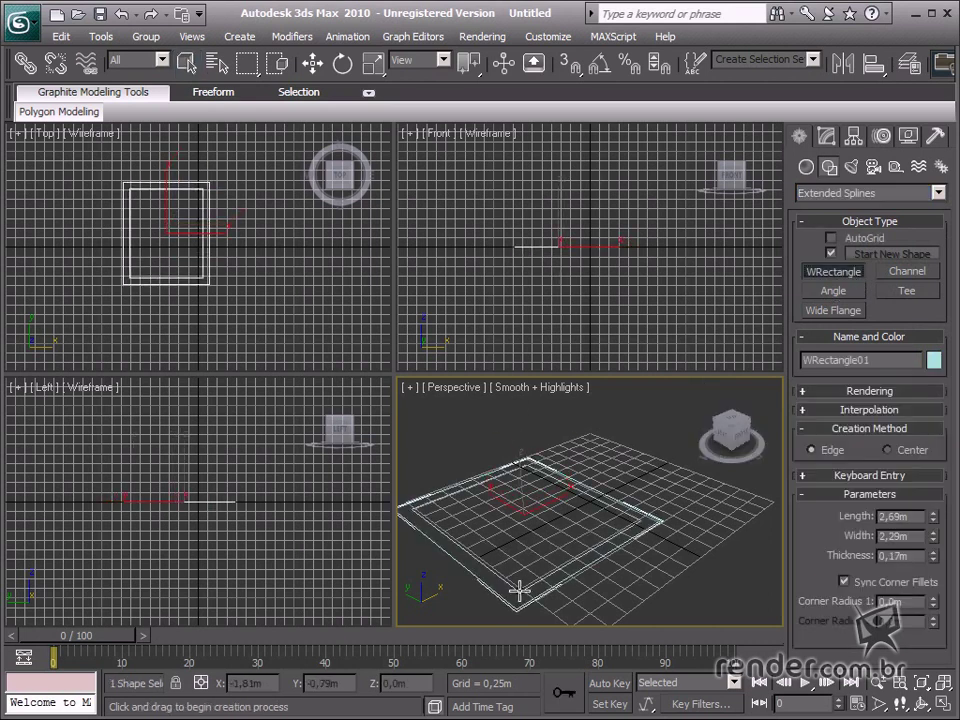
{"action": "middle_click_drag", "start_coordinate": [589, 553], "coordinate": [780, 456], "text": "alt"}
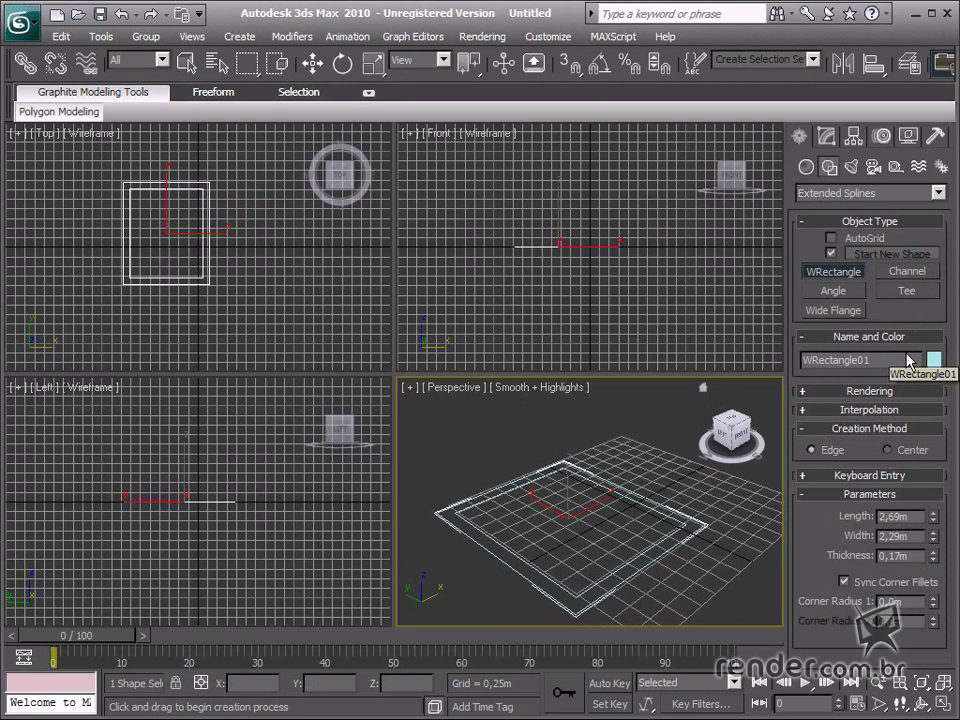
Draw a Tee shape Tee01 inside it, then hide the grid and maximize Perspective
{"action": "left_click", "coordinate": [907, 291]}
{"action": "left_click_drag", "start_coordinate": [551, 525], "coordinate": [570, 568]}
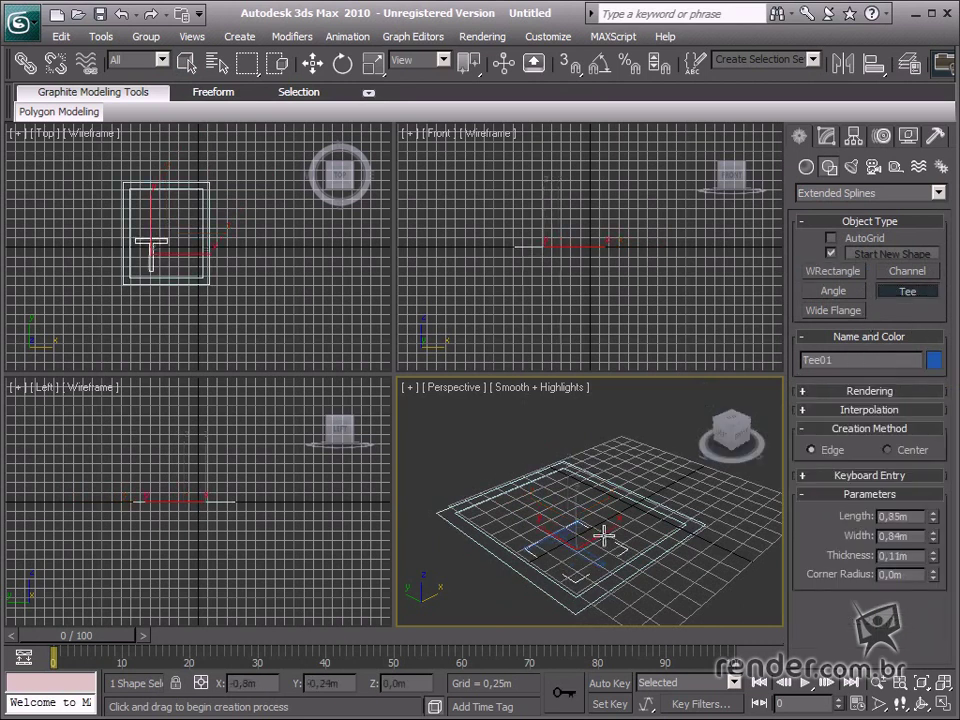
{"action": "key", "text": "g"}
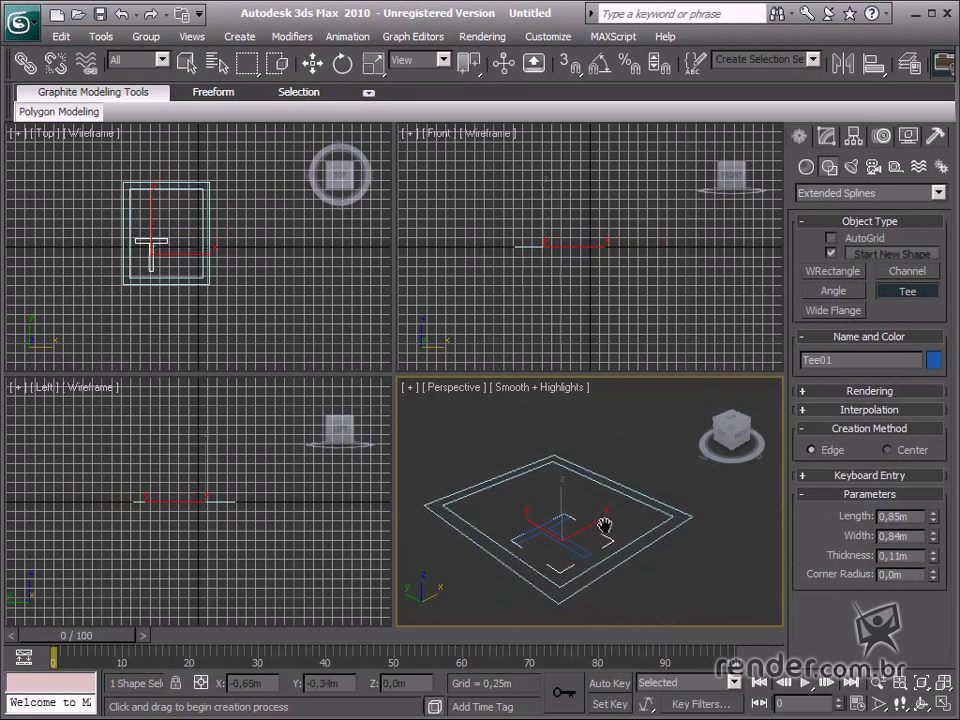
{"action": "key", "text": "alt+w"}
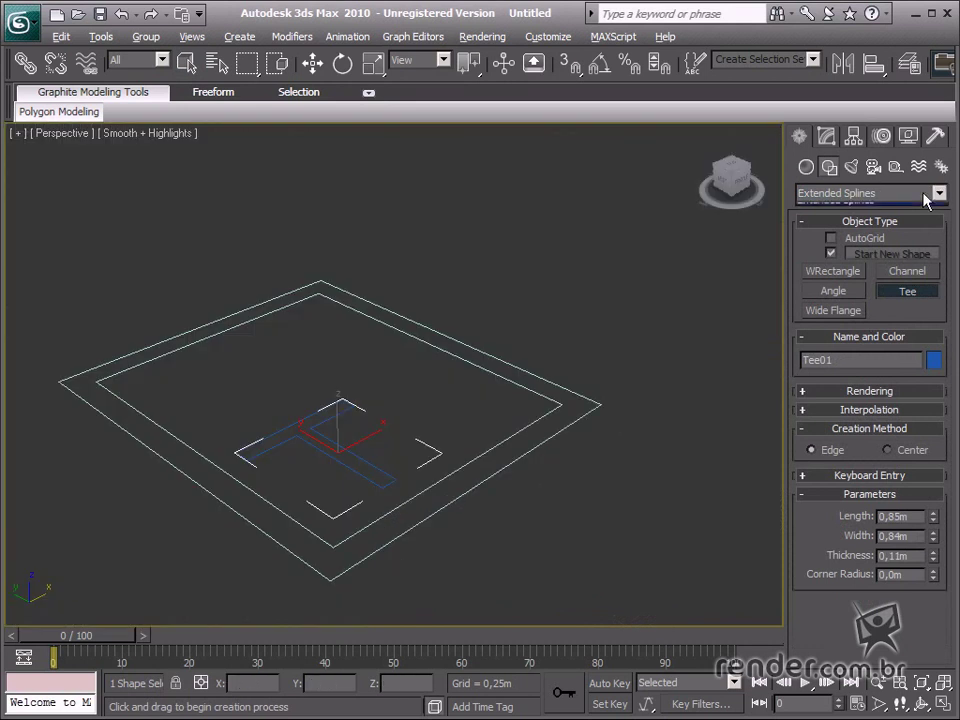
Switch the shape category to NURBS Curves and delete the Tee and walled rectangle shapes
{"action": "left_click", "coordinate": [932, 194]}
{"action": "left_click", "coordinate": [852, 222]}
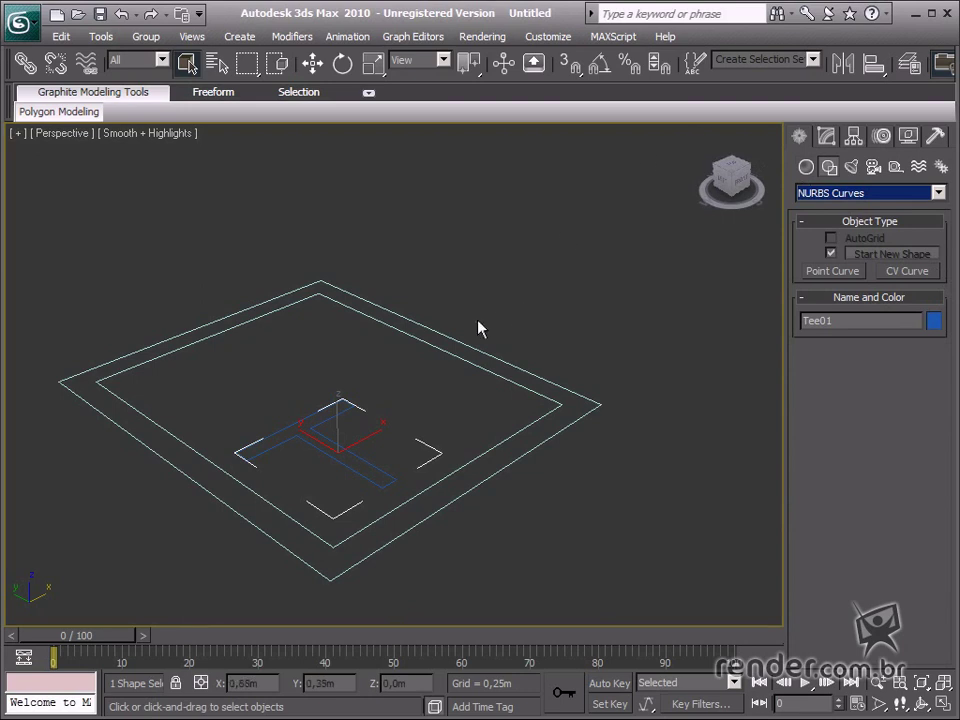
{"action": "key", "text": "Delete"}
{"action": "left_click_drag", "start_coordinate": [495, 298], "coordinate": [405, 410]}
{"action": "key", "text": "Delete"}
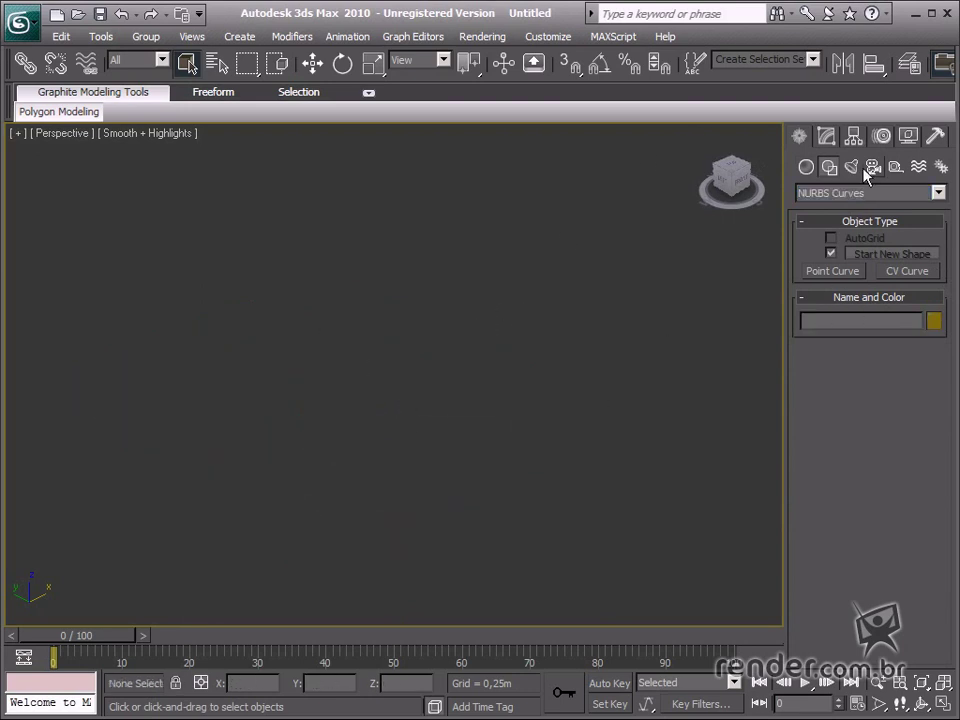
Back in Splines, draw a 1,85m by 2,16m Rectangle01 and open it in the Modify panel
{"action": "left_click", "coordinate": [938, 193]}
{"action": "left_click", "coordinate": [935, 208]}
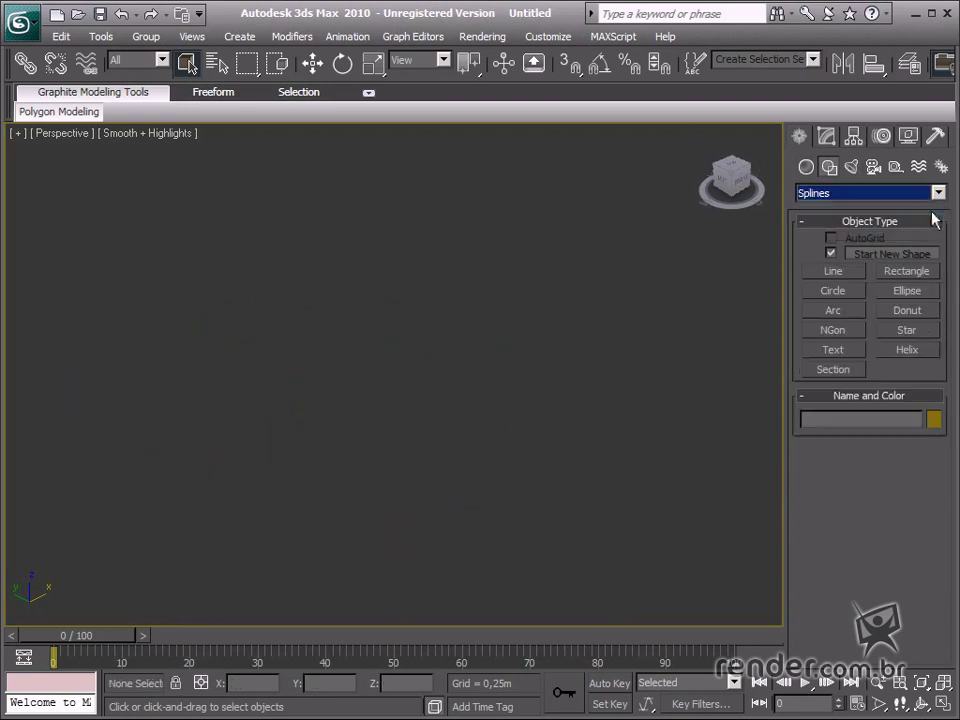
{"action": "left_click", "coordinate": [903, 272]}
{"action": "left_click_drag", "start_coordinate": [608, 333], "coordinate": [684, 617]}
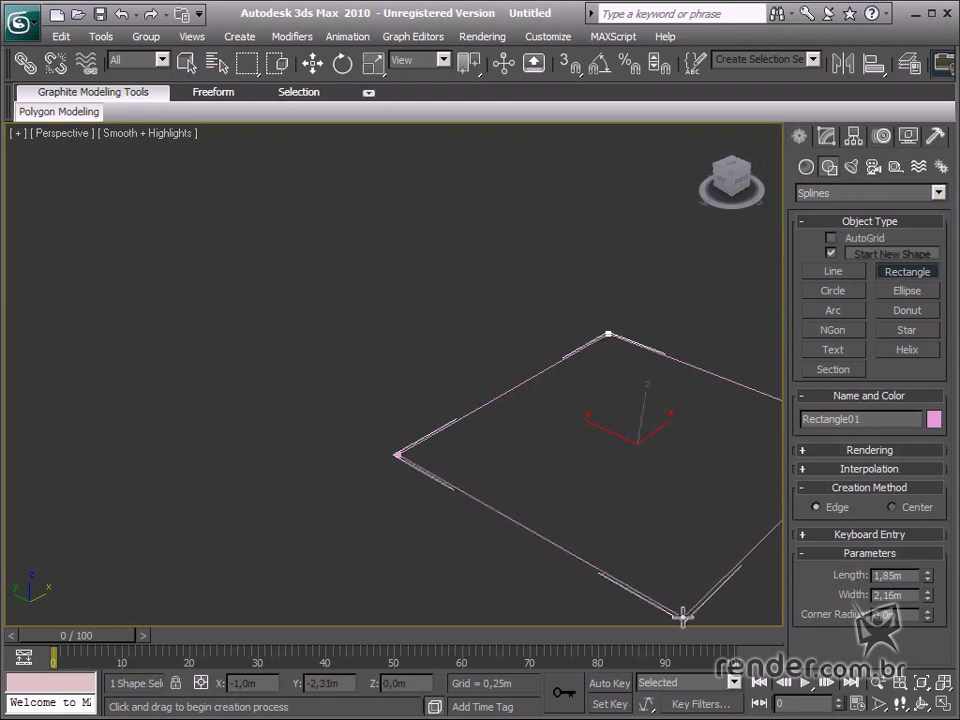
{"action": "middle_click_drag", "start_coordinate": [684, 617], "coordinate": [510, 492]}
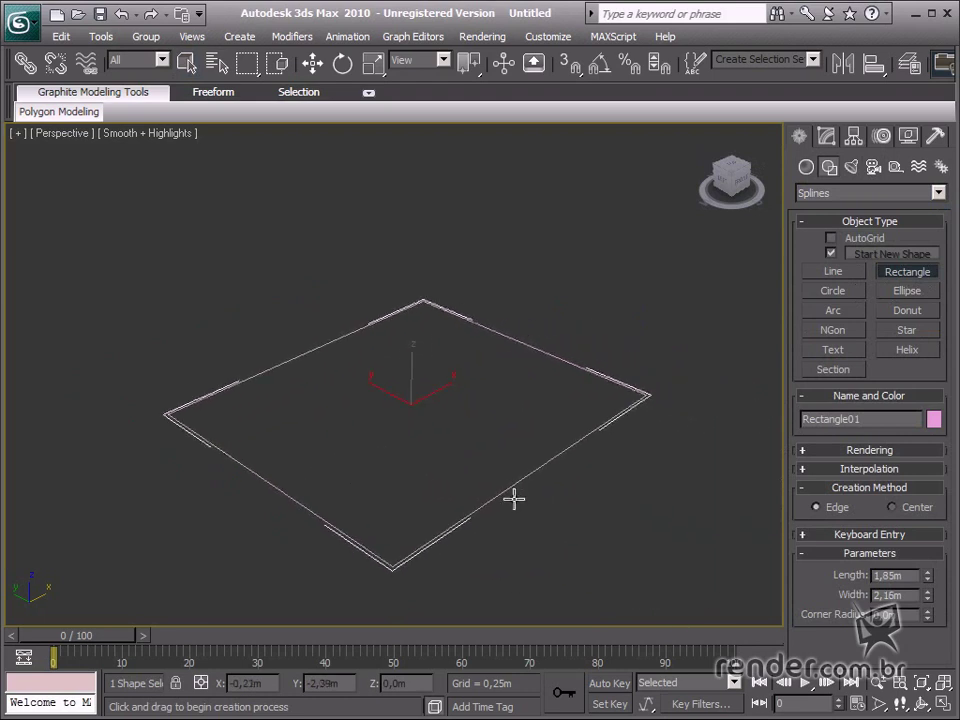
{"action": "left_click", "coordinate": [826, 137]}
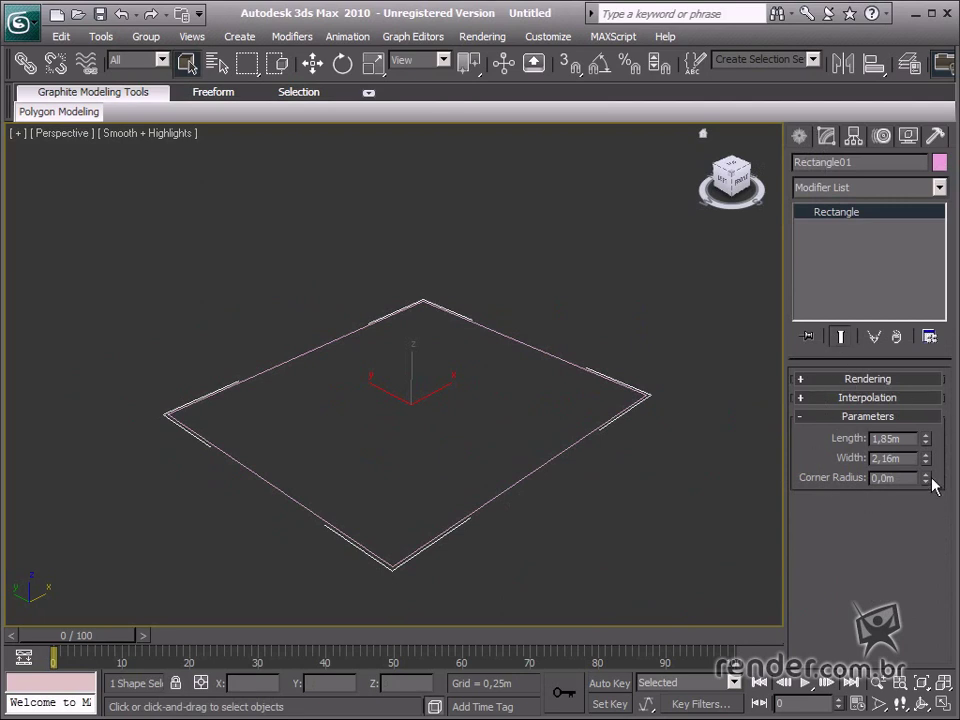
Enable Rectangle01 in renderer and viewport as a 0,03m radial tube with 12 sides
{"action": "left_click", "coordinate": [915, 380]}
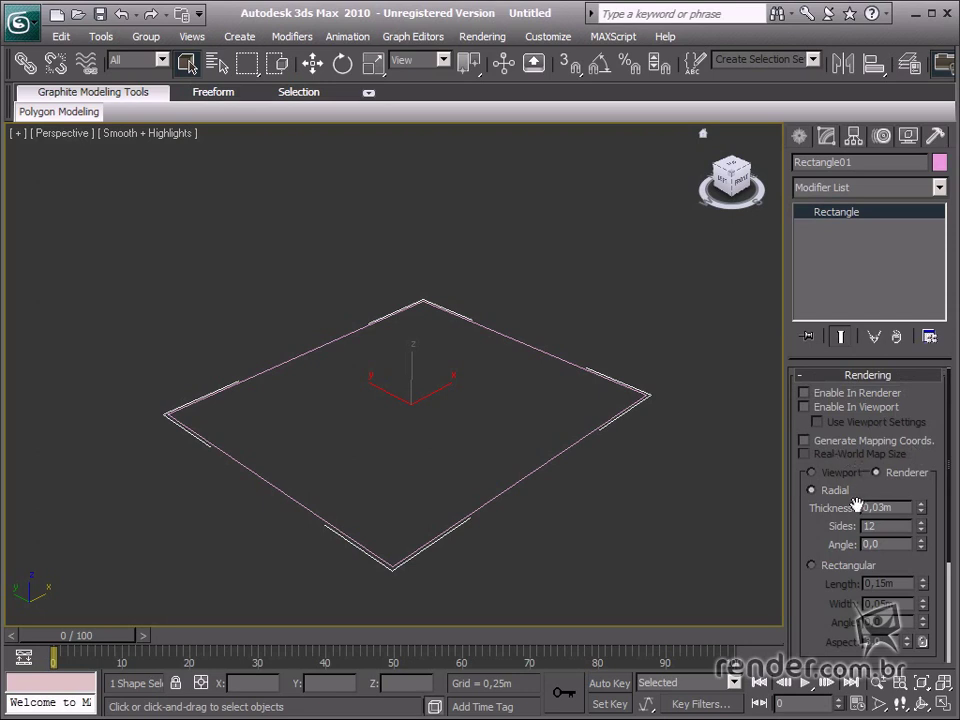
{"action": "middle_click_drag", "start_coordinate": [762, 514], "coordinate": [728, 505]}
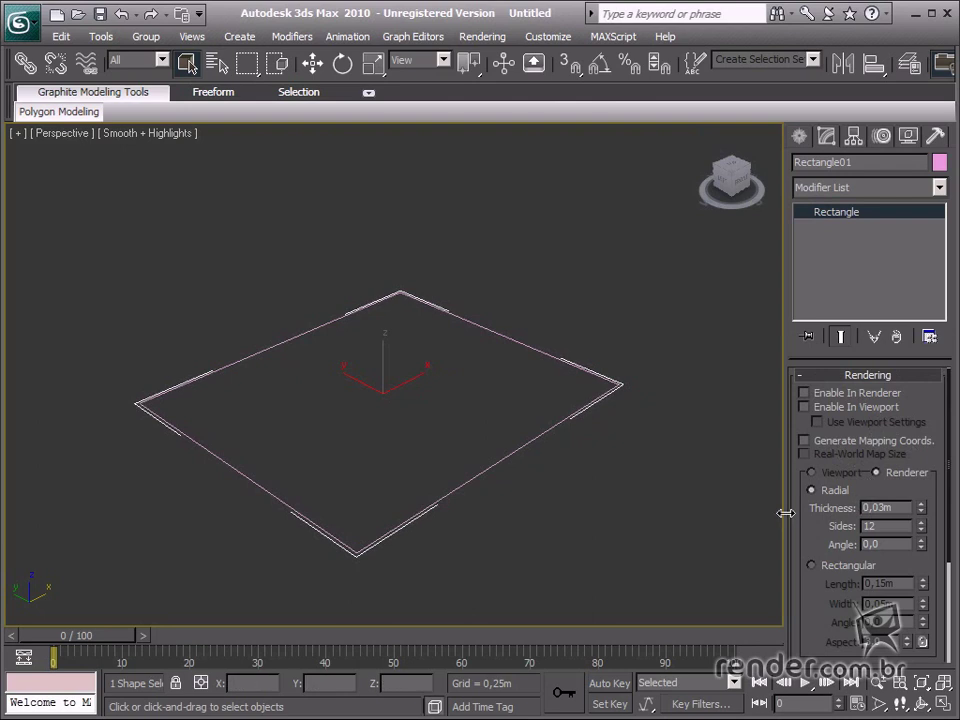
{"action": "left_click", "coordinate": [860, 396]}
{"action": "left_click", "coordinate": [860, 407]}
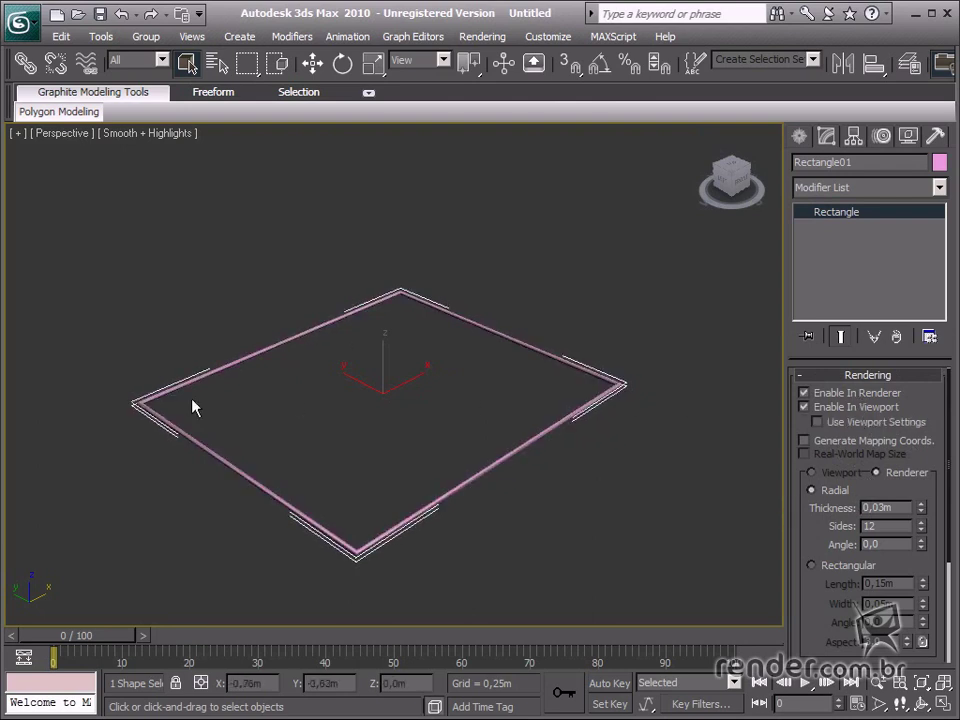
{"action": "left_click", "coordinate": [622, 479]}
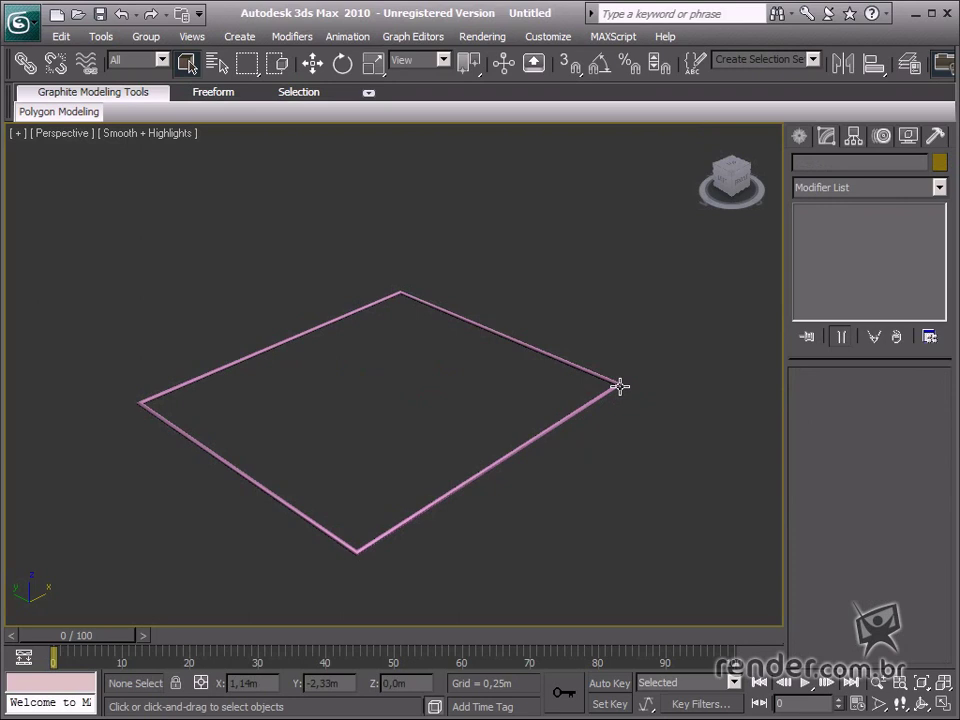
{"action": "left_click_drag", "start_coordinate": [620, 386], "coordinate": [618, 387]}
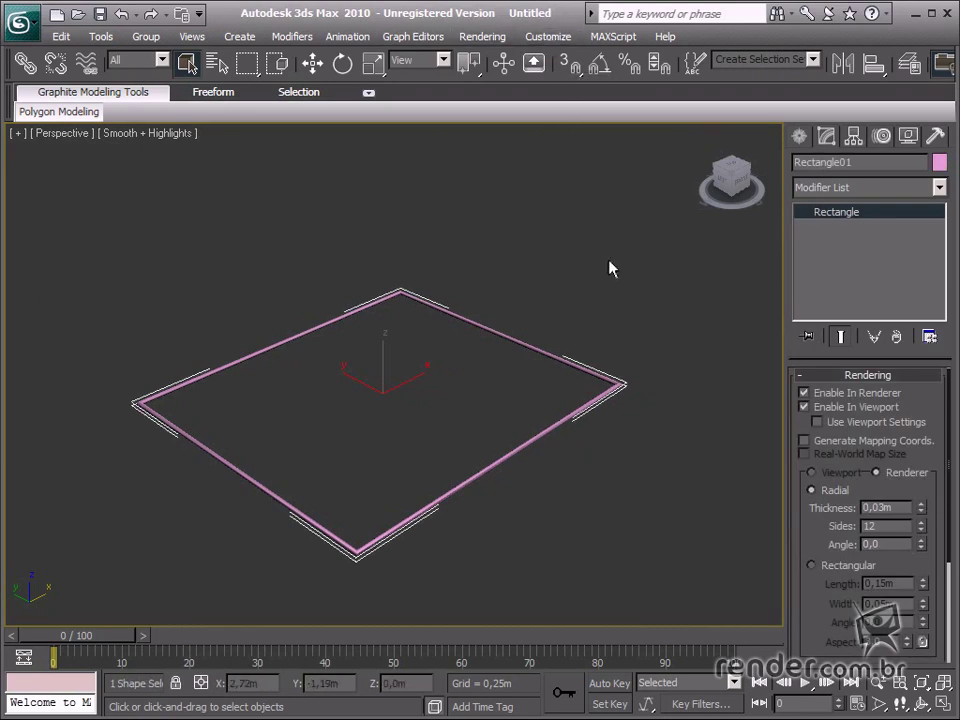
{"action": "key", "text": "shift+q"}
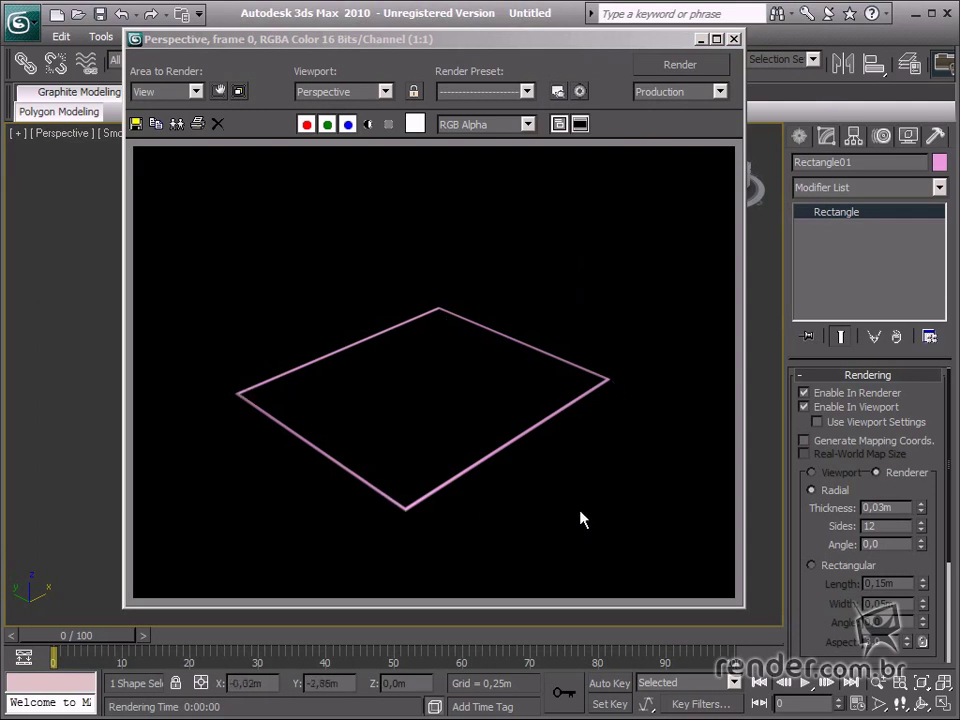
{"action": "left_click", "coordinate": [735, 40]}
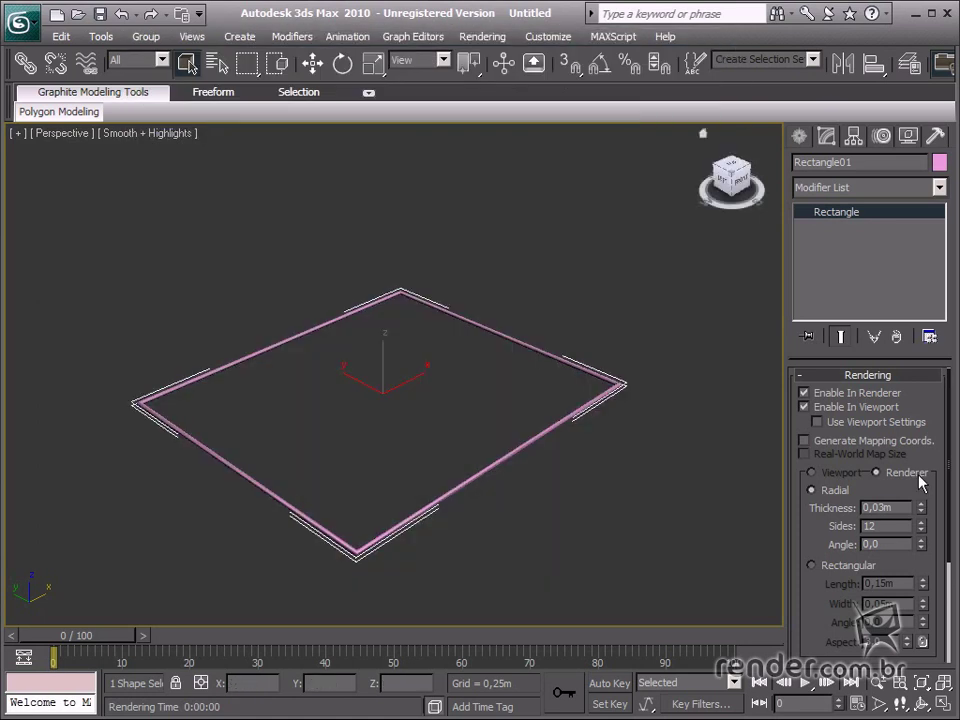
Switch from the Rendering to the Interpolation rollout and draw a circle left of the rectangle
{"action": "left_click", "coordinate": [908, 376]}
{"action": "left_click", "coordinate": [893, 398]}
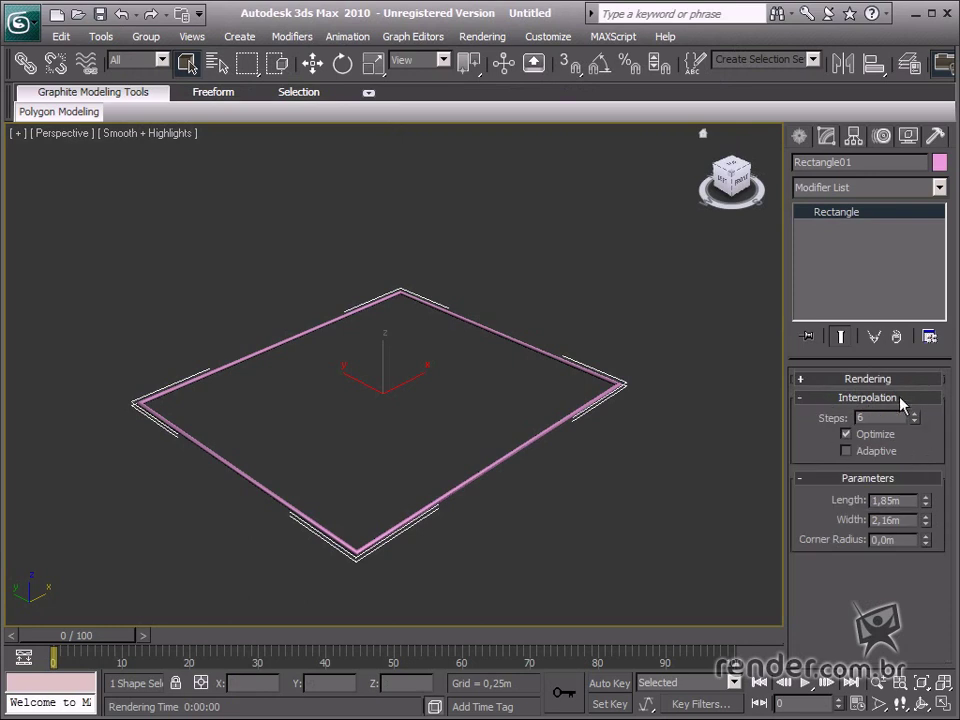
{"action": "middle_click_drag", "start_coordinate": [446, 409], "coordinate": [564, 491]}
{"action": "scroll", "coordinate": [481, 440], "scroll_direction": "down", "scroll_amount": 3}
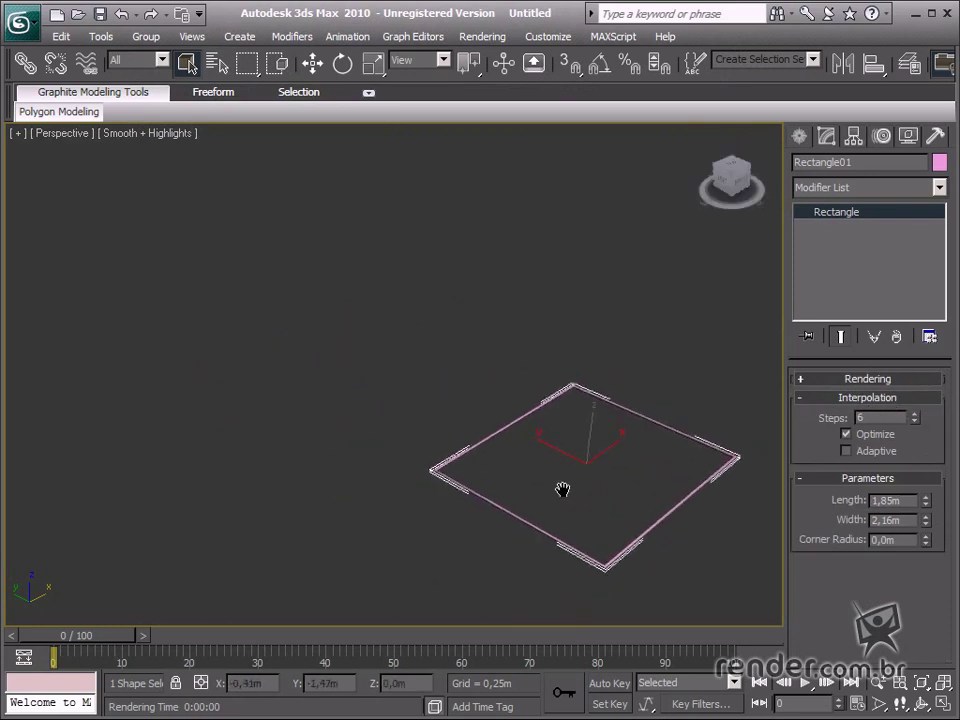
{"action": "left_click", "coordinate": [799, 136]}
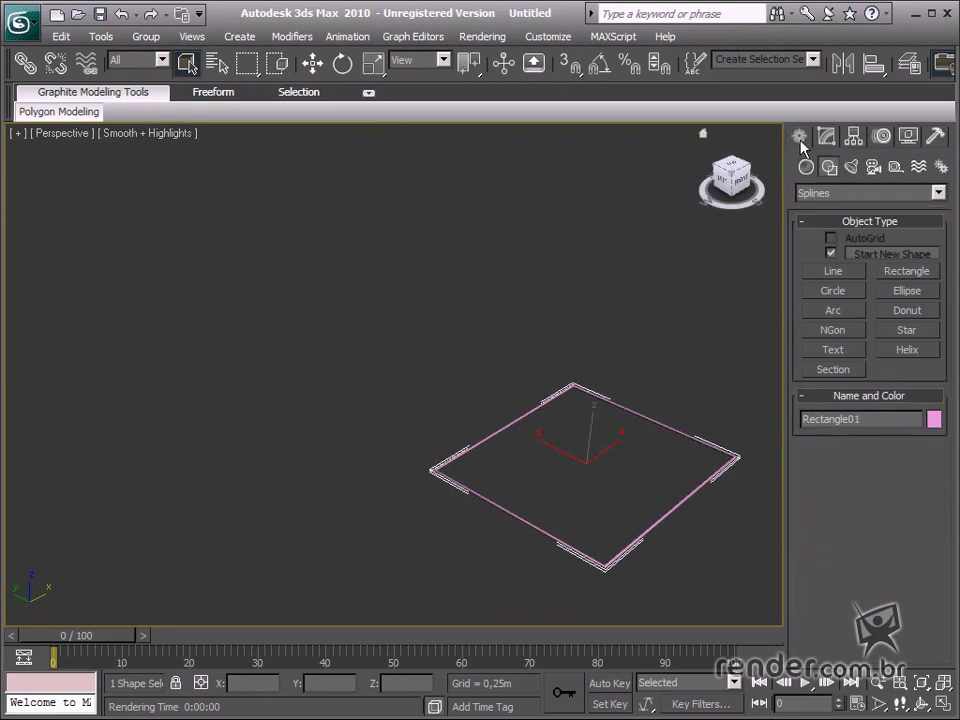
{"action": "left_click", "coordinate": [833, 290]}
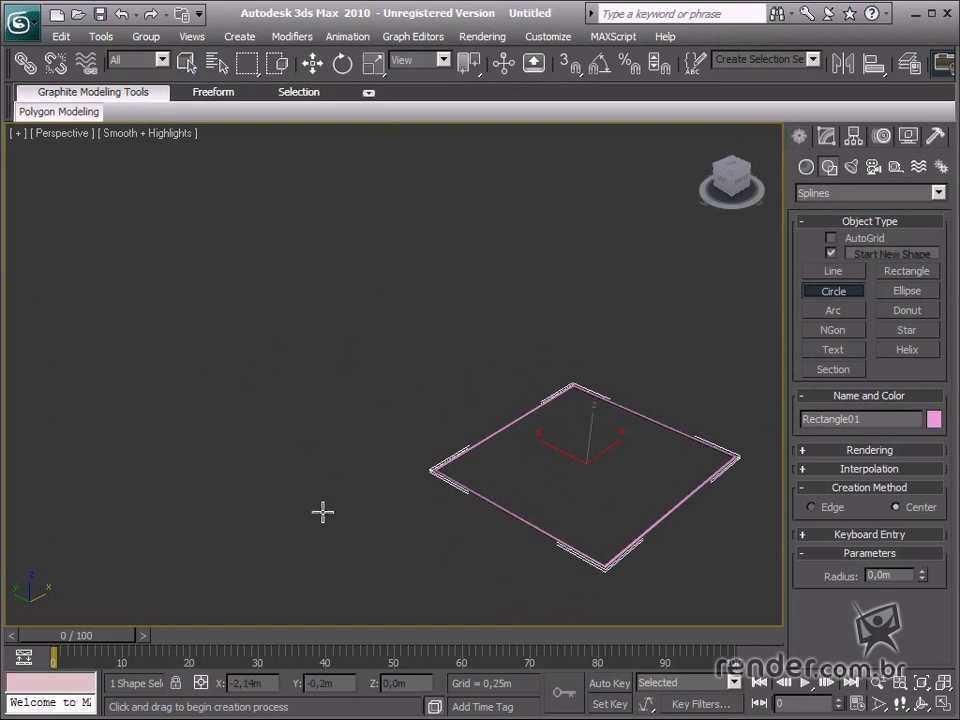
{"action": "left_click_drag", "start_coordinate": [289, 434], "coordinate": [339, 364]}
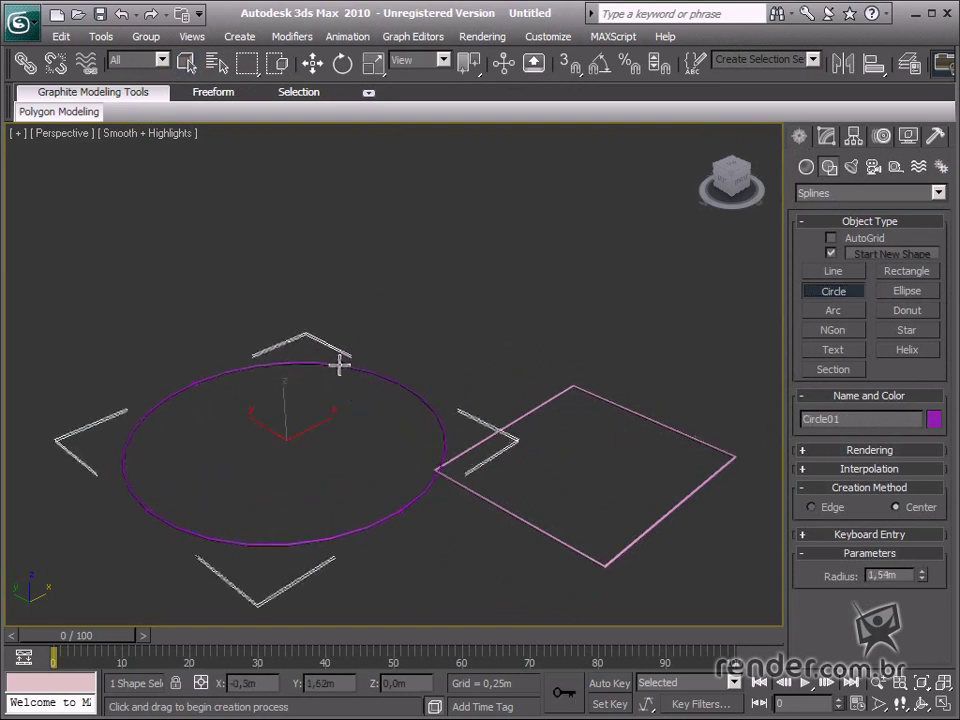
{"action": "left_click", "coordinate": [313, 63]}
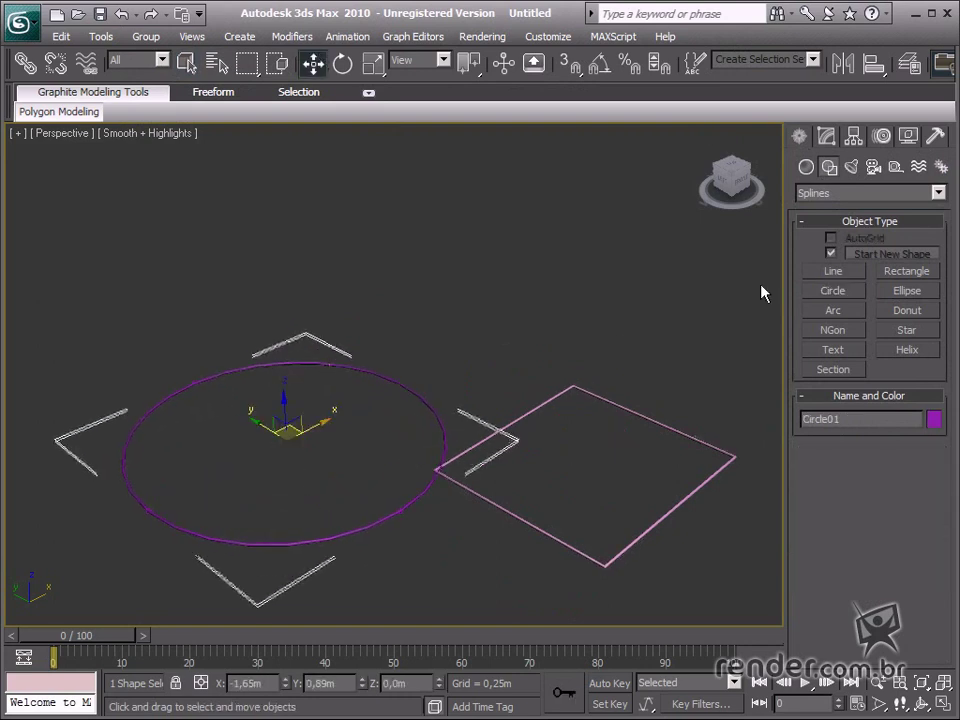
Step Circle01's interpolation steps through 0, 1, 2 and finally 3
{"action": "left_click", "coordinate": [826, 137]}
{"action": "left_click", "coordinate": [921, 397]}
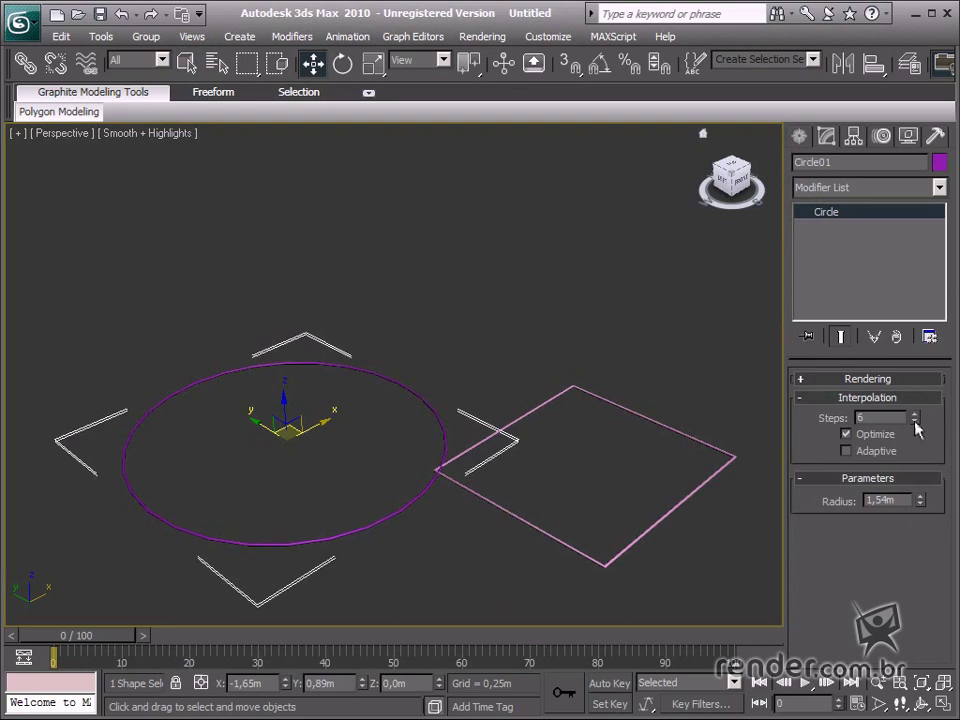
{"action": "left_click_drag", "start_coordinate": [913, 417], "coordinate": [958, 480]}
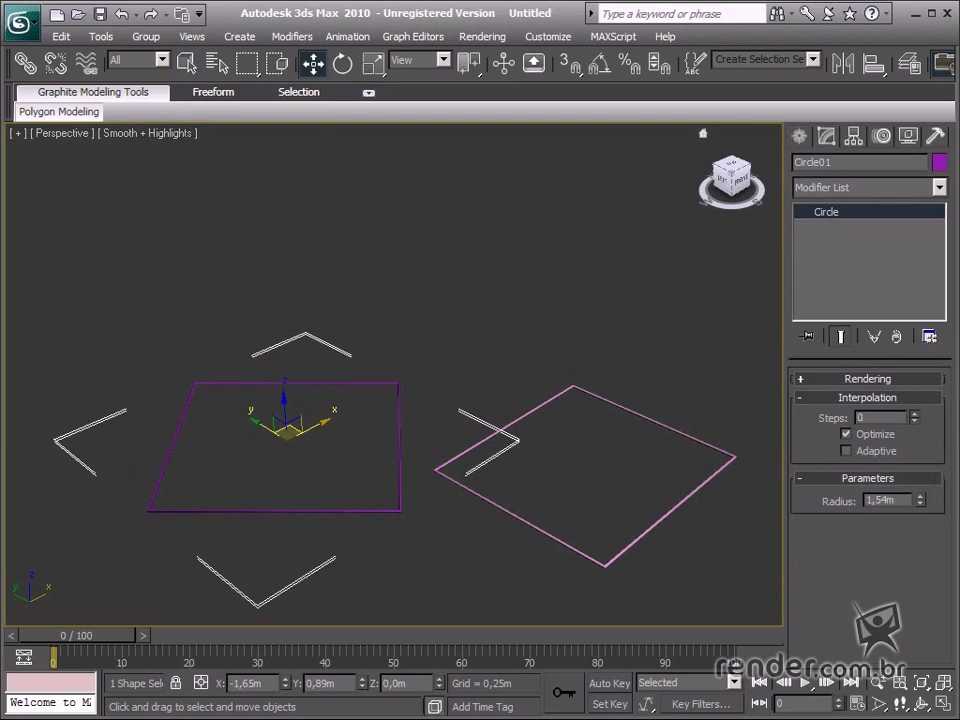
{"action": "type", "text": "1"}
{"action": "key", "text": "Return"}
{"action": "type", "text": "2"}
{"action": "key", "text": "Return"}
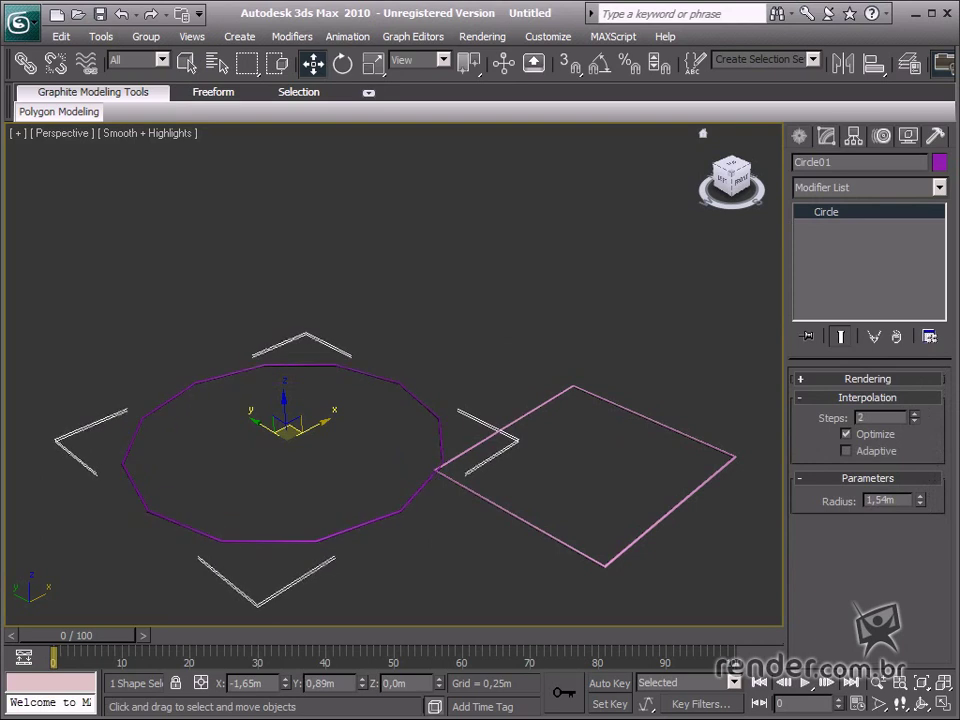
{"action": "type", "text": "3"}
{"action": "key", "text": "Return"}
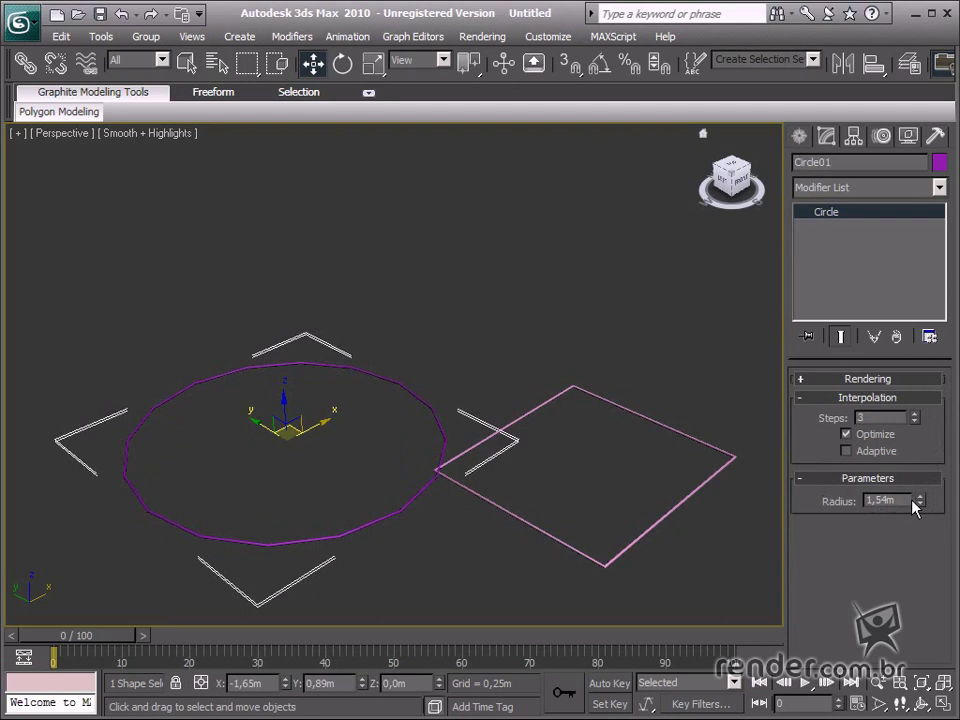
Set the circle radius to 0,75m and the rectangle to 1,3m length with 0,43m corner radius
{"action": "left_click_drag", "start_coordinate": [921, 503], "coordinate": [921, 544]}
{"action": "left_click_drag", "start_coordinate": [504, 332], "coordinate": [560, 402]}
{"action": "left_click_drag", "start_coordinate": [921, 502], "coordinate": [919, 550]}
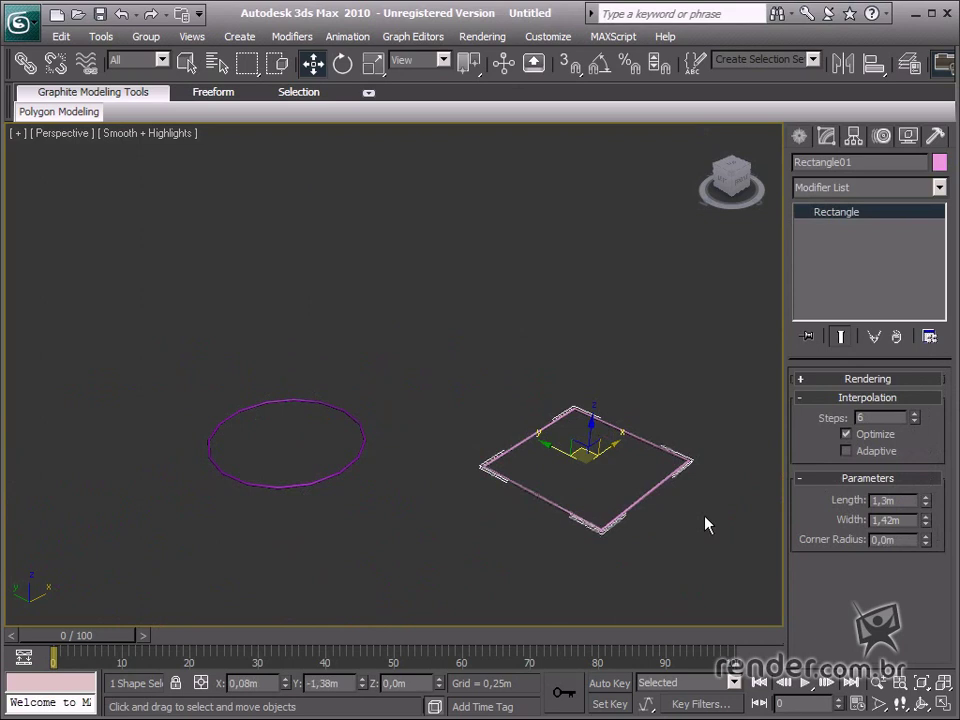
{"action": "middle_click_drag", "start_coordinate": [706, 524], "coordinate": [596, 484]}
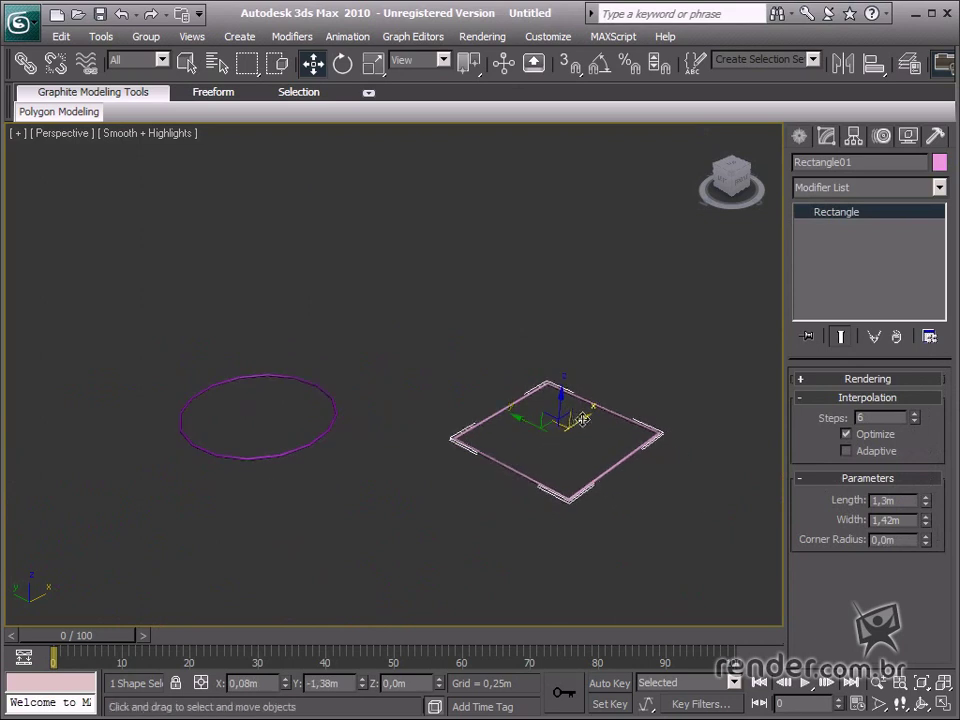
{"action": "left_click_drag", "start_coordinate": [581, 418], "coordinate": [391, 468]}
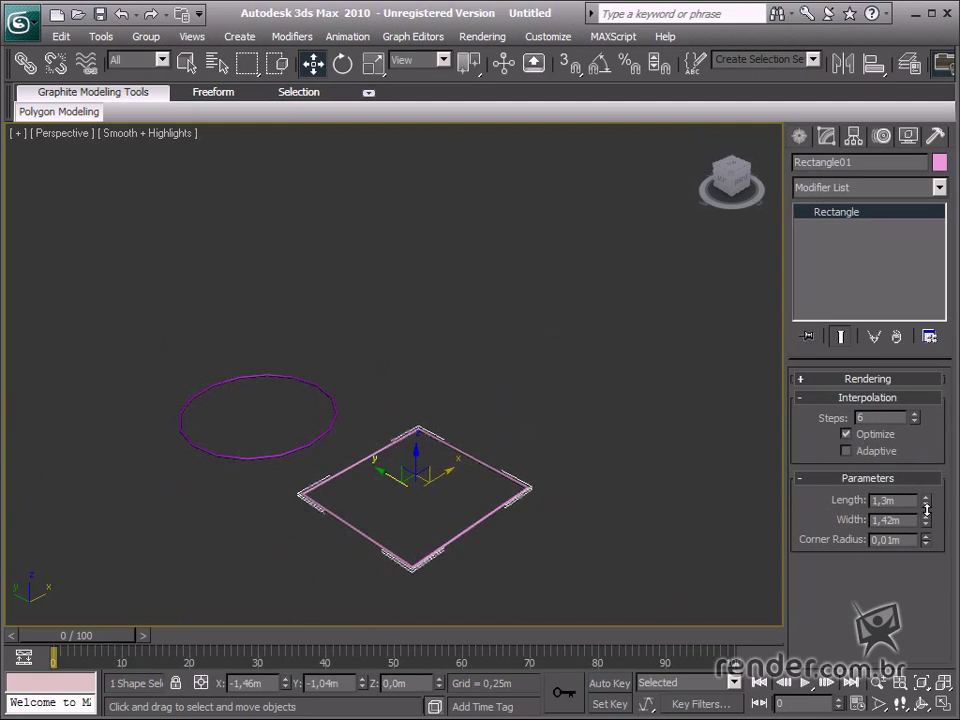
{"action": "mouse_move", "coordinate": [927, 543]}
{"action": "left_mouse_down"}
{"action": "mouse_move", "coordinate": [927, 490]}
{"action": "mouse_move", "coordinate": [927, 530]}
{"action": "left_mouse_up"}
Move the circle beside the rectangle, then select both shapes
{"action": "left_click", "coordinate": [452, 533]}
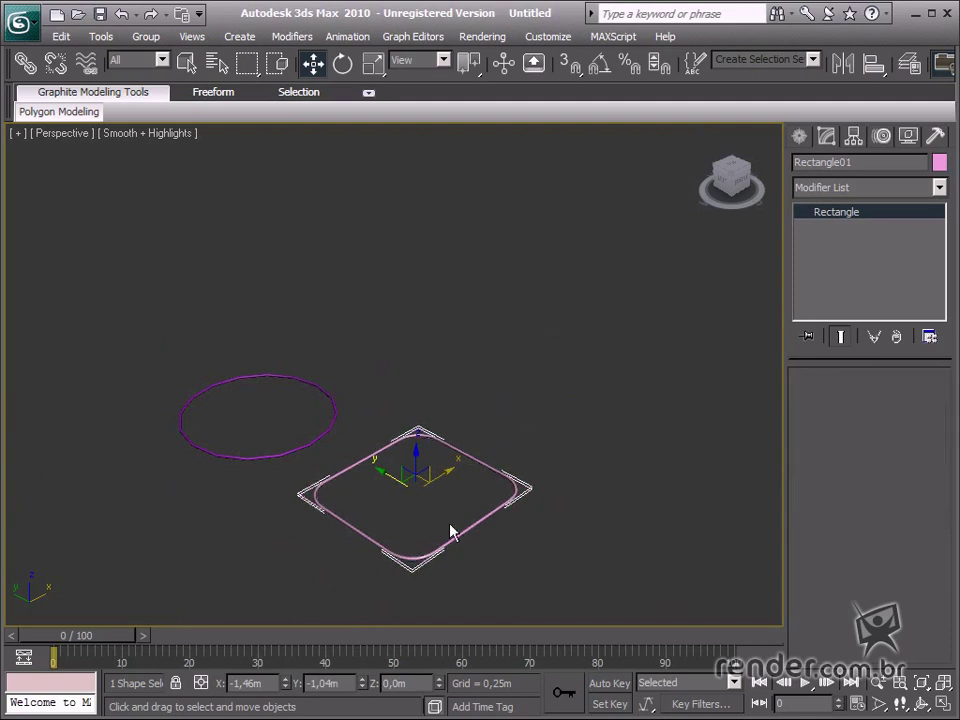
{"action": "left_click", "coordinate": [328, 431]}
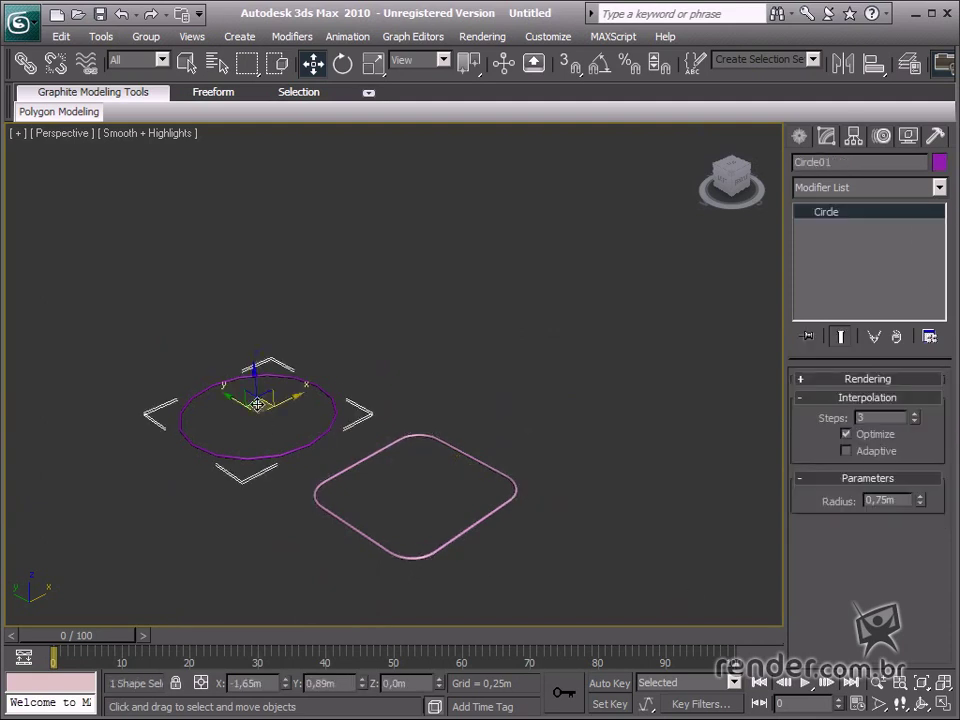
{"action": "left_click_drag", "start_coordinate": [257, 404], "coordinate": [283, 398]}
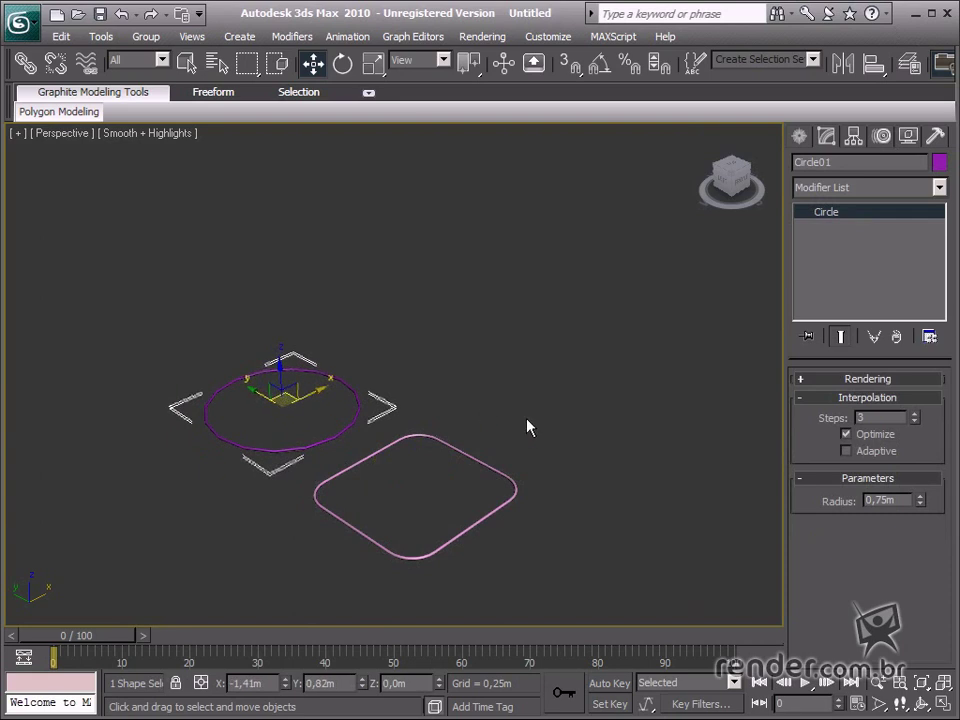
{"action": "left_click", "coordinate": [645, 447]}
{"action": "middle_click_drag", "start_coordinate": [453, 519], "coordinate": [482, 450]}
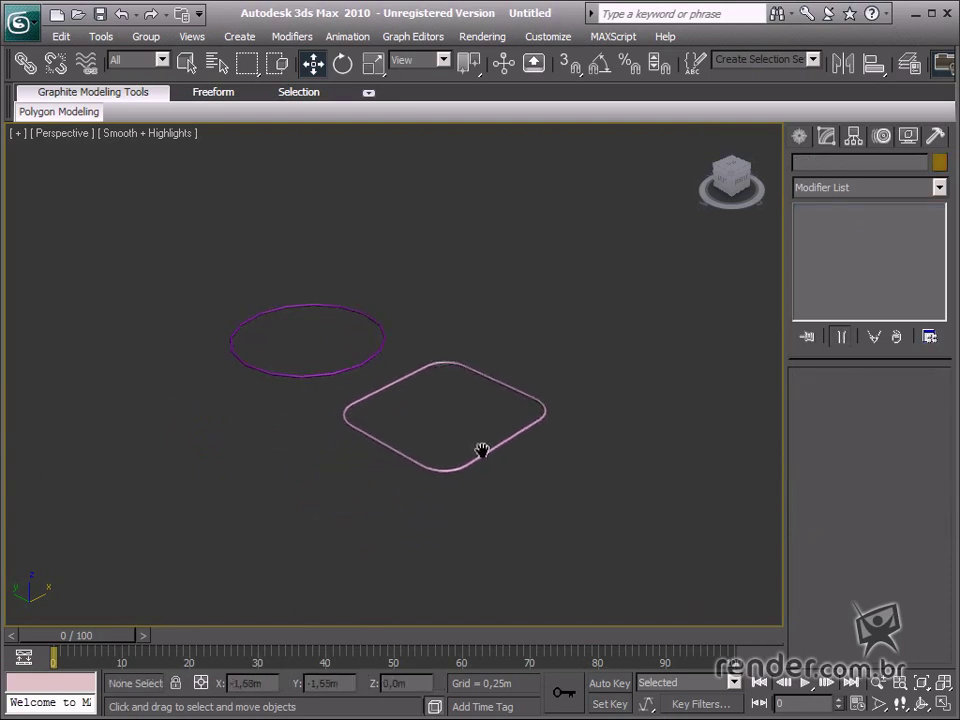
{"action": "scroll", "coordinate": [482, 450], "scroll_direction": "up", "scroll_amount": 3}
{"action": "left_click_drag", "start_coordinate": [465, 343], "coordinate": [216, 405]}
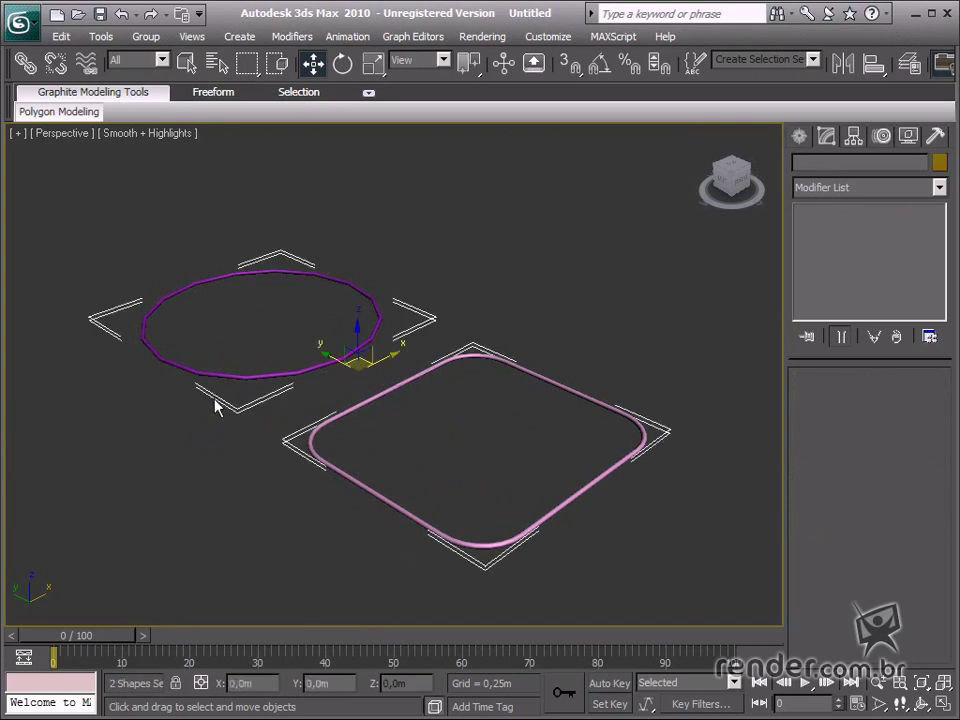